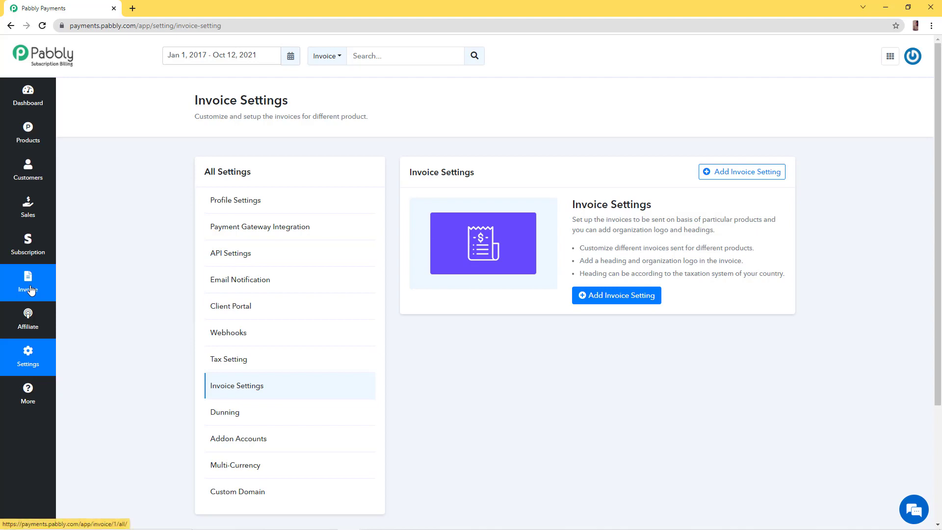
Step: Review the layout of the Oct 11, 2021 04:51 AM Designing monthly recurring plan invoice in the invoice list, and close it
left_click(30, 290)
scroll(140, 248, "down", 2)
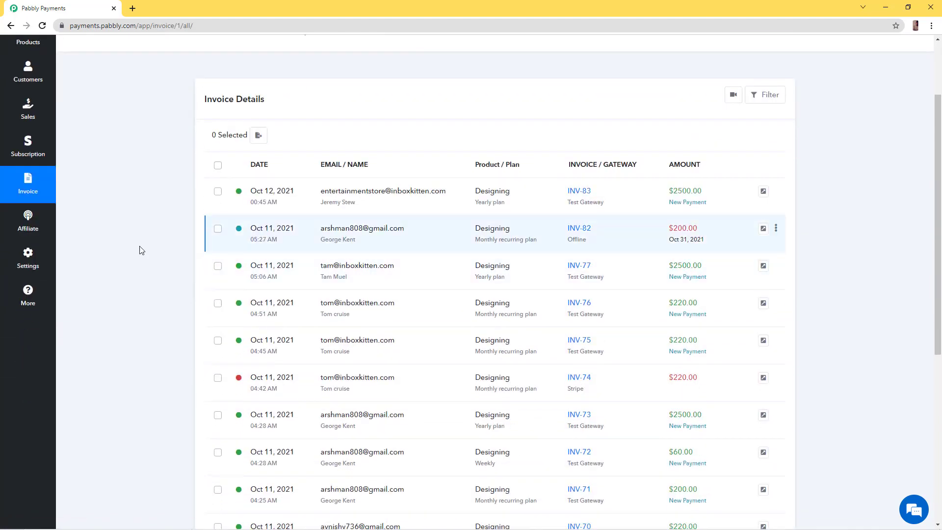
scroll(510, 265, "down", 2)
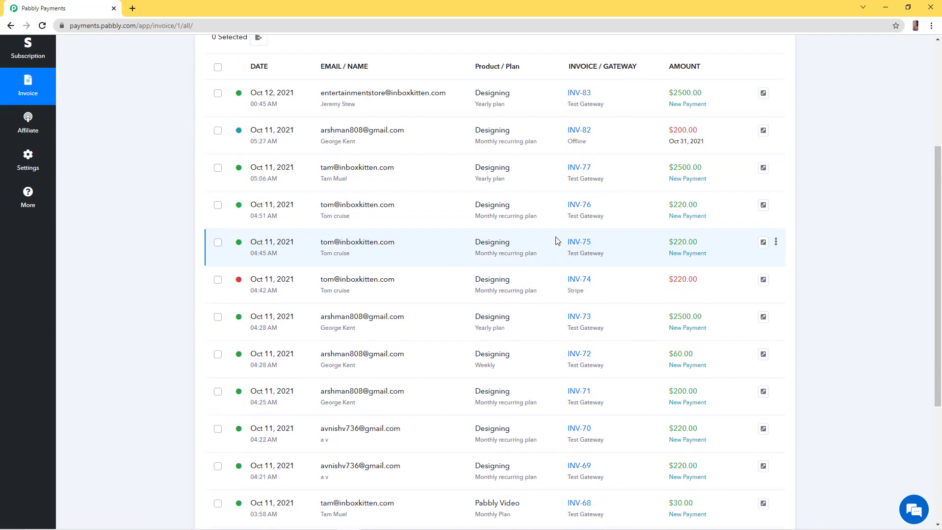
left_click(575, 211)
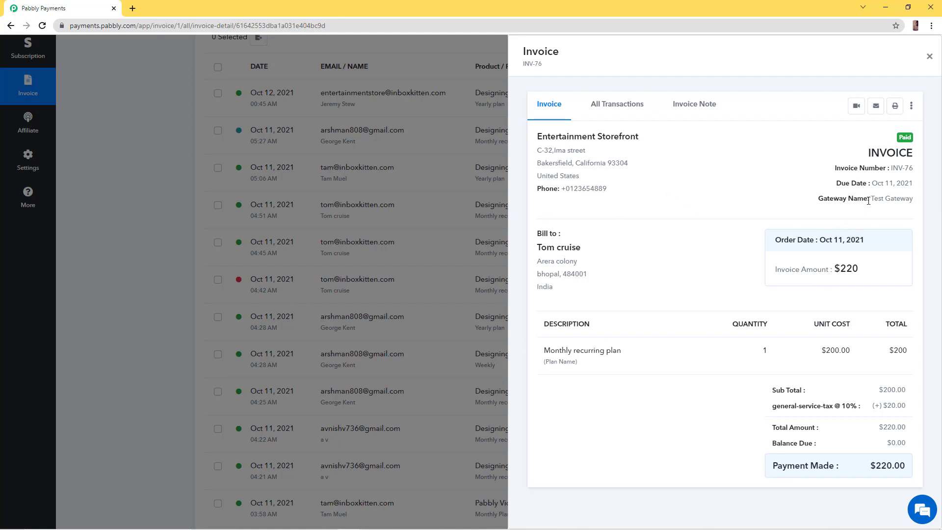
left_click_drag(572, 294, 539, 230)
left_click(585, 252)
left_click(445, 268)
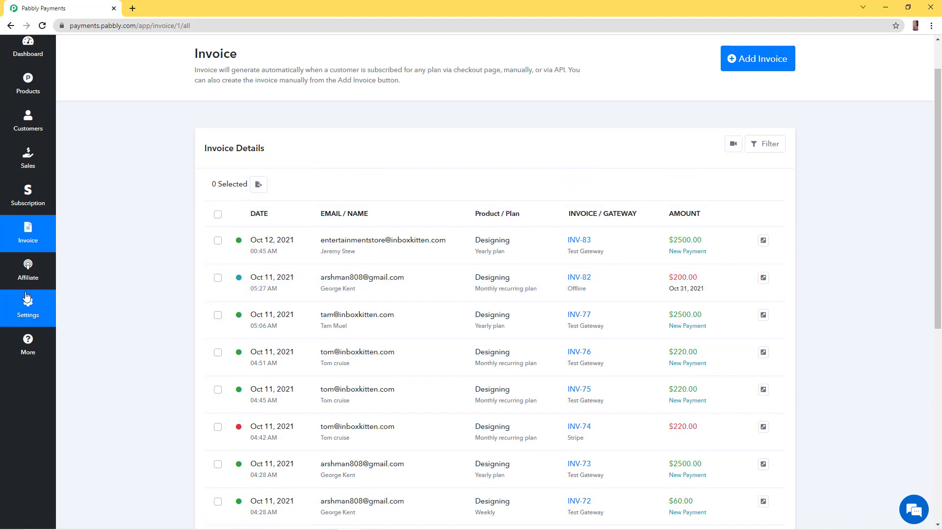
Step: Open the form for adding a new invoice setting in the invoice settings
left_click(27, 298)
left_click(241, 310)
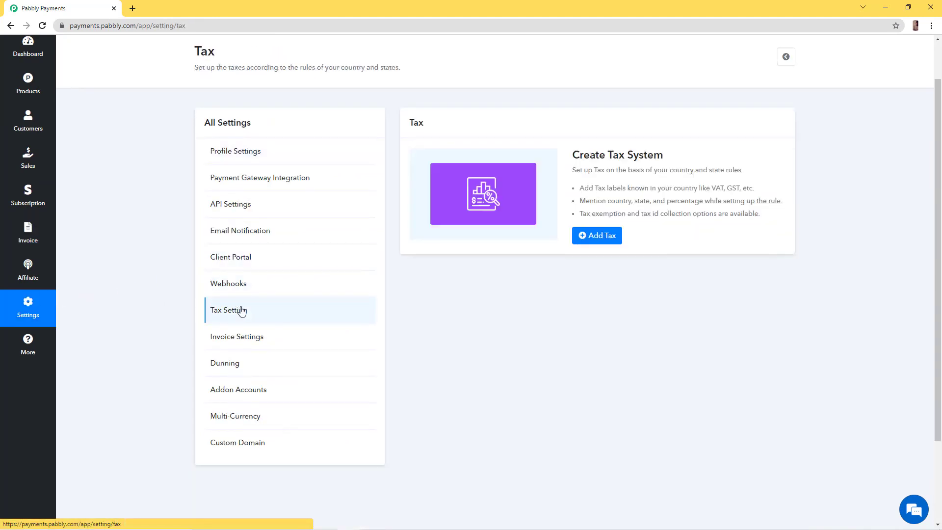
left_click(260, 334)
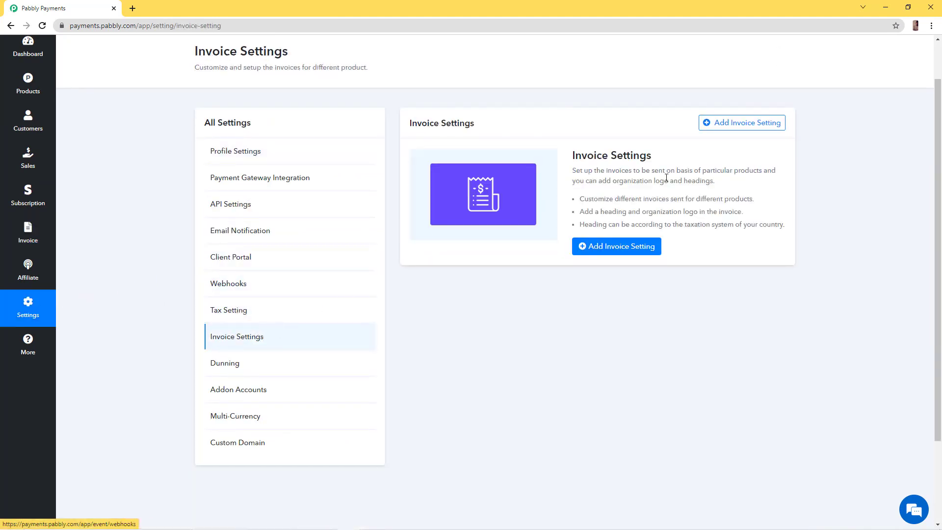
left_click(608, 252)
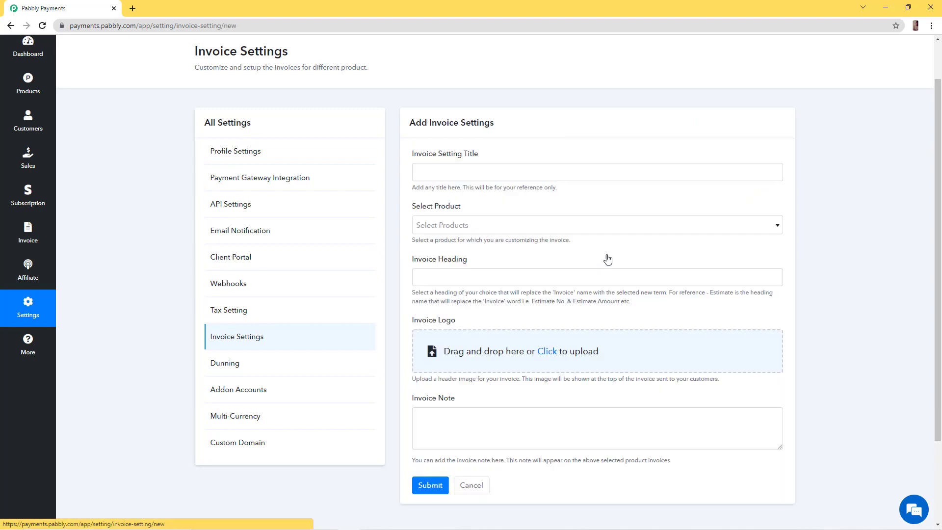
Step: Title the invoice setting "Designing title invoice" and assign it to the Designing product
left_click(579, 179)
left_click(570, 195)
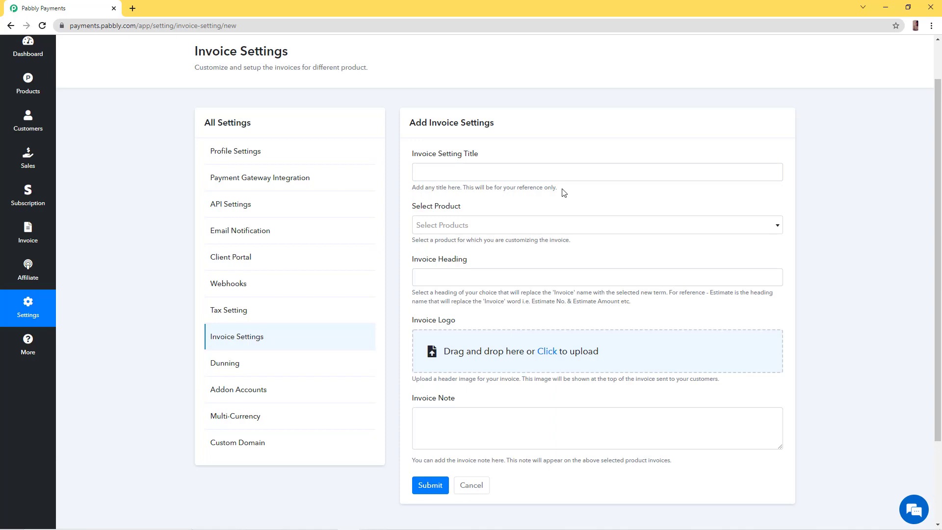
left_click(528, 173)
type("Designing title i")
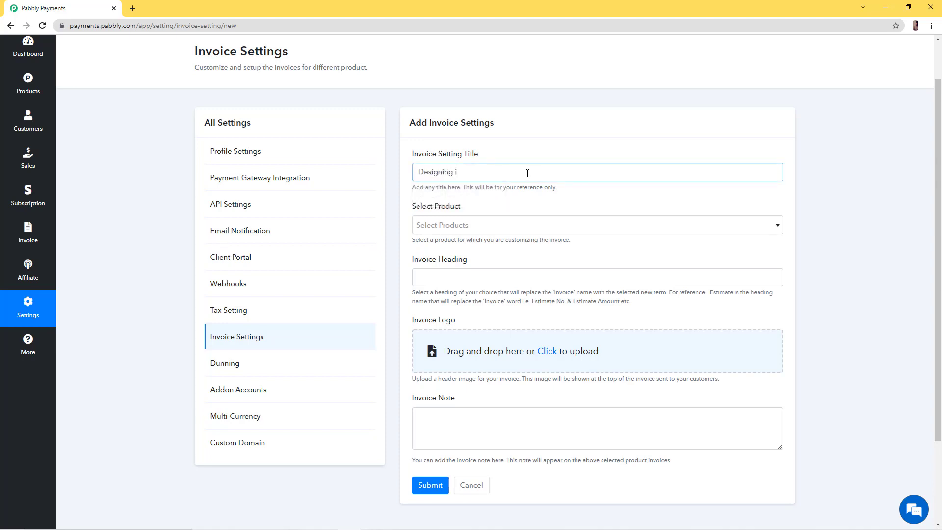
type("nvoice")
double_click(442, 171)
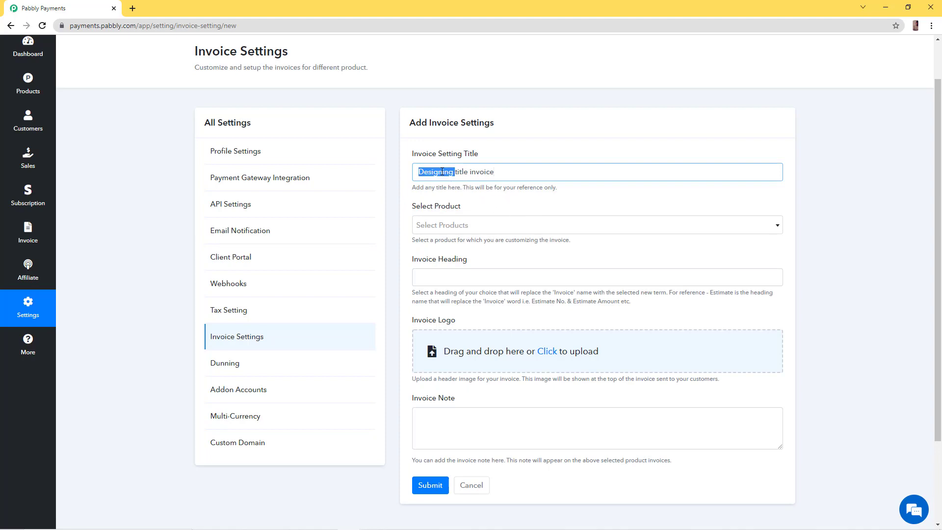
left_click(442, 172)
left_click(487, 224)
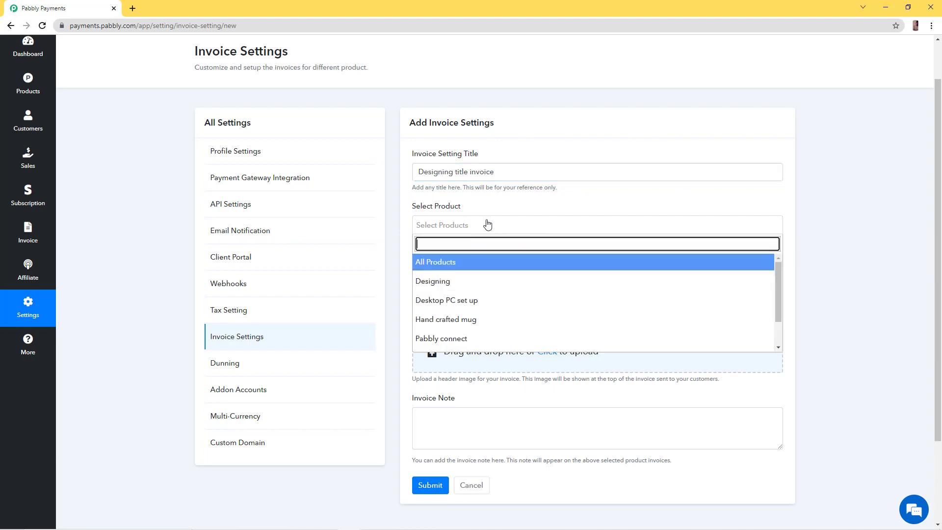
left_click(477, 281)
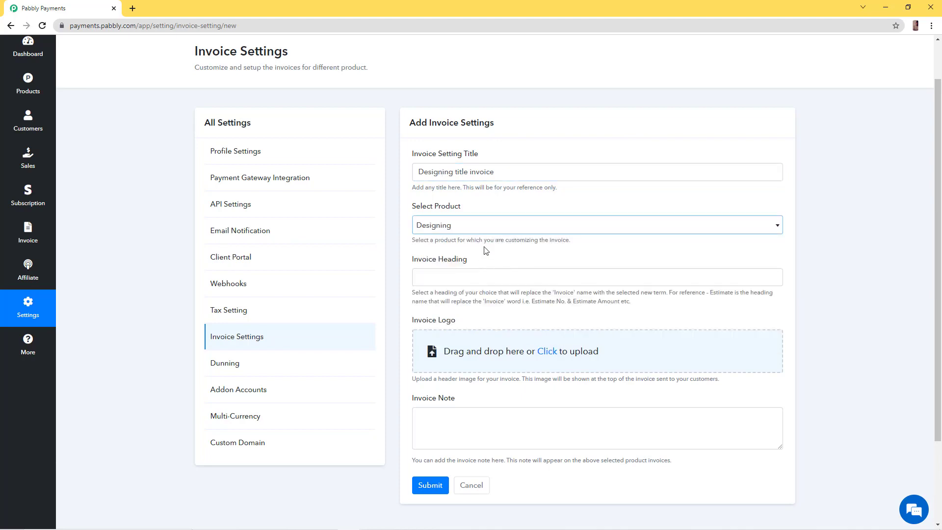
Step: Set the invoice heading to "Purchase receipt"
scroll(486, 251, "down", 1)
left_click(500, 226)
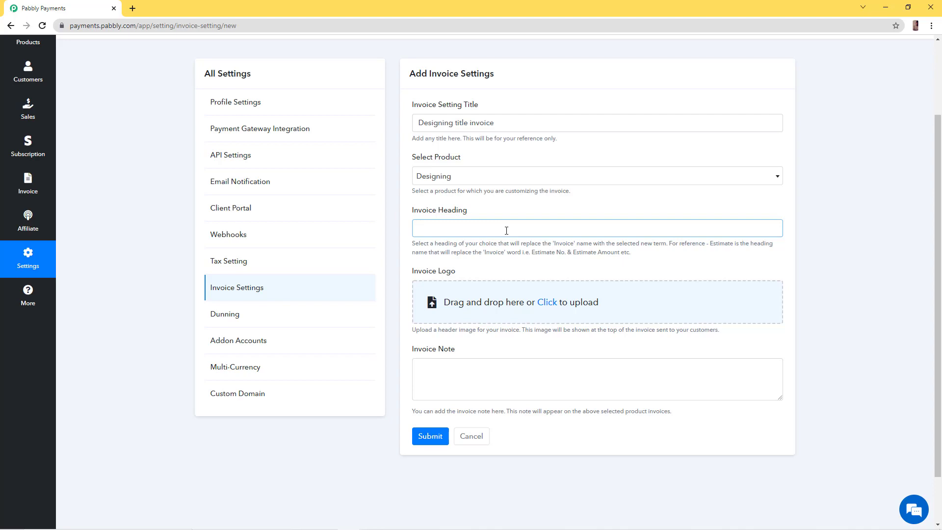
type("Purchase recei")
key("BackSpace")
type("eipt")
left_click(509, 258)
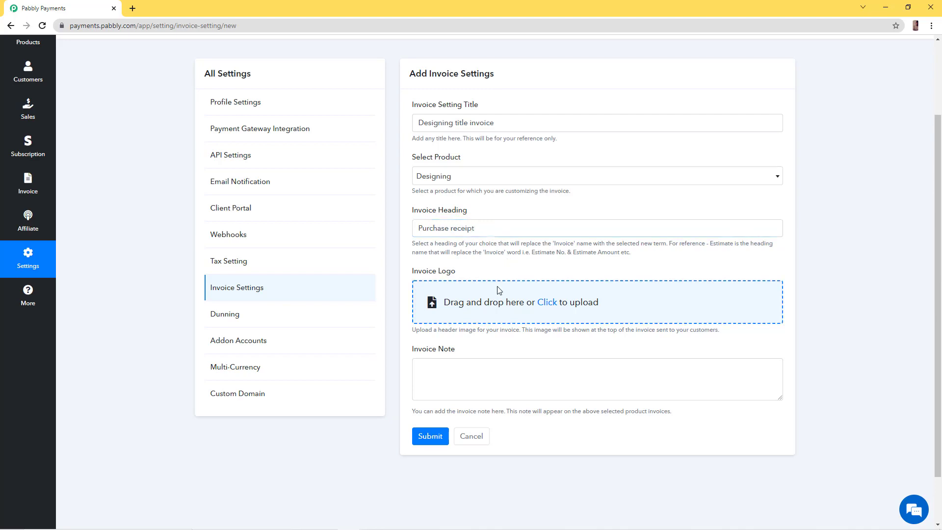
Step: Upload the image pexels-photo-114820 from the Downloads folder as the invoice logo
left_click(542, 305)
left_click(107, 86)
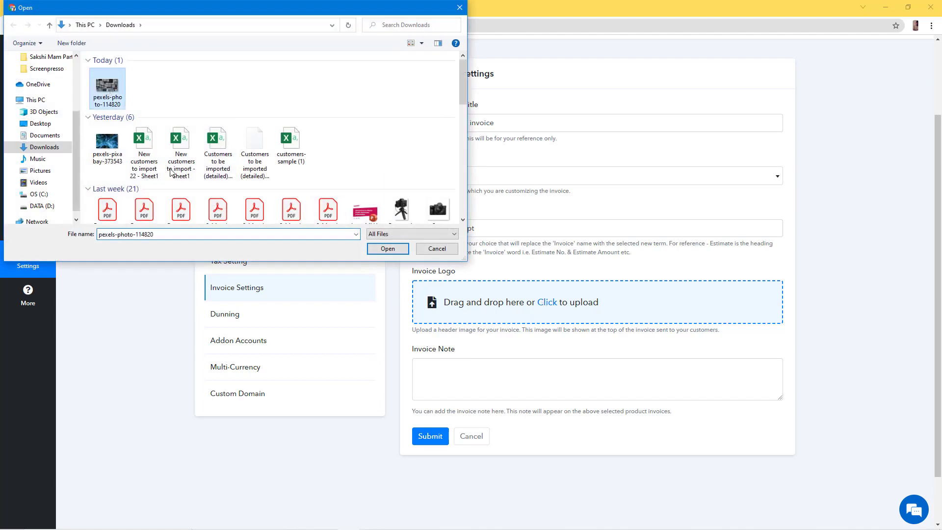
left_click(387, 249)
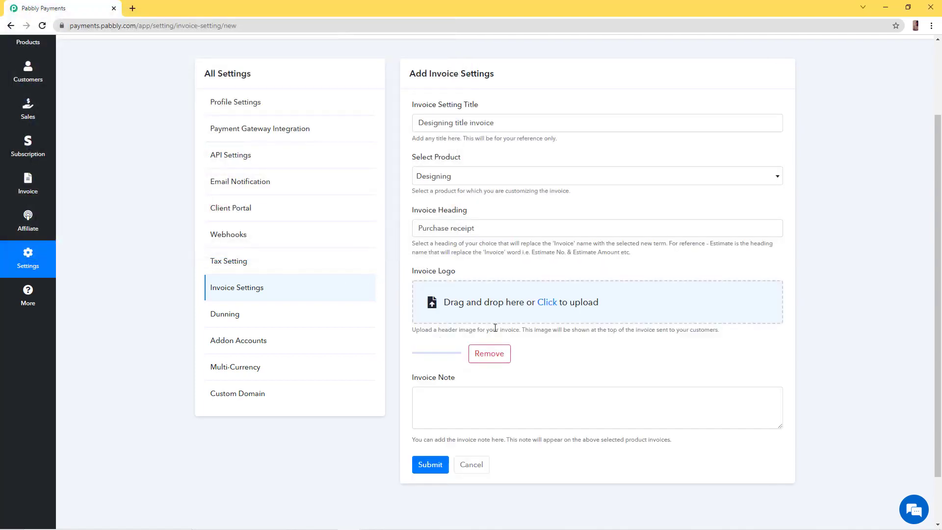
Step: Add the invoice note "Thanks for purchasing from us !" and submit the invoice setting
scroll(491, 334, "down", 1)
left_click(511, 355)
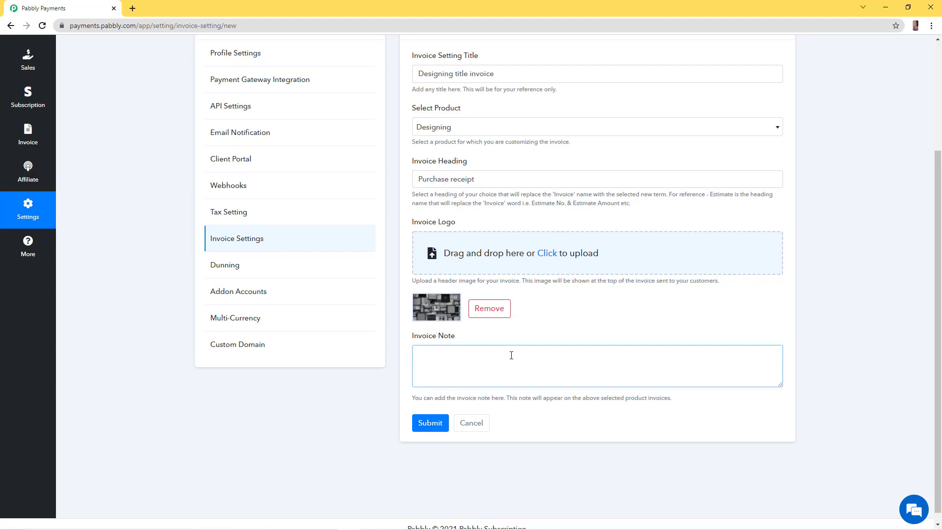
scroll(448, 338, "up", 1)
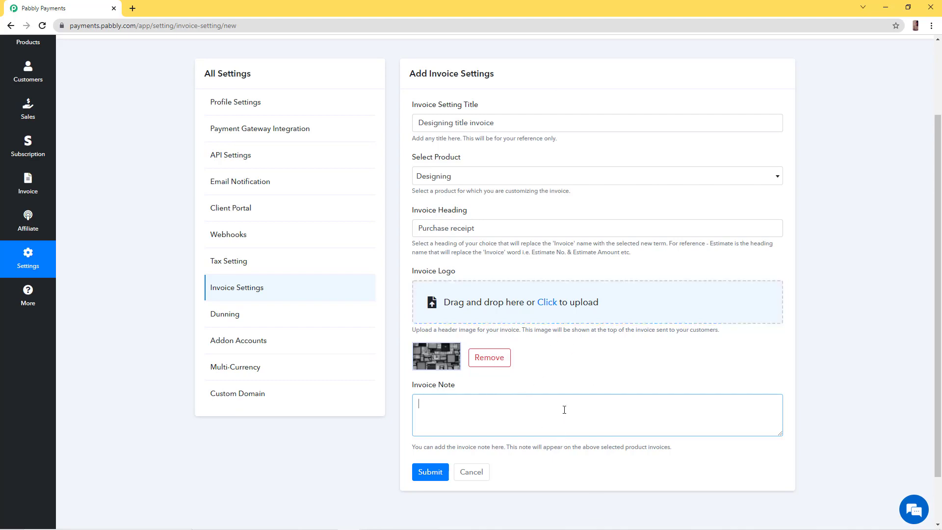
type("Thanks for purchasing from us !")
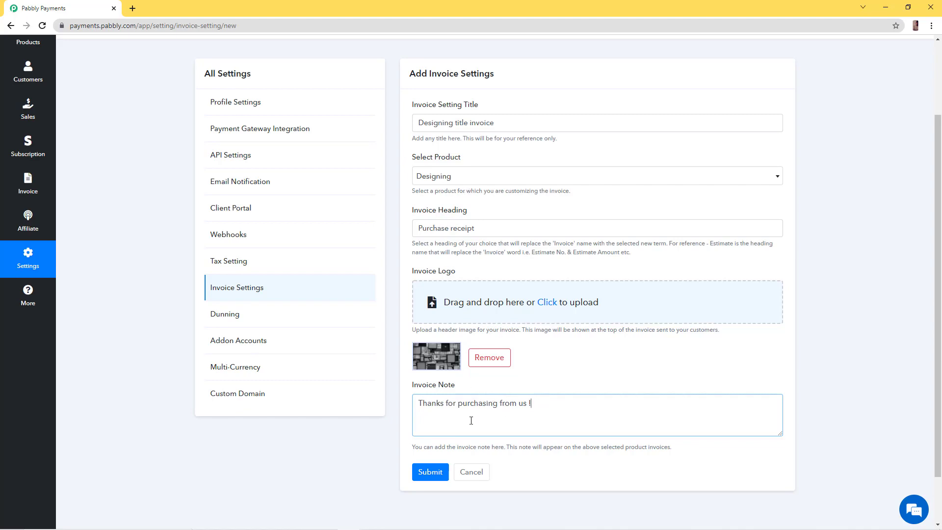
left_click(442, 472)
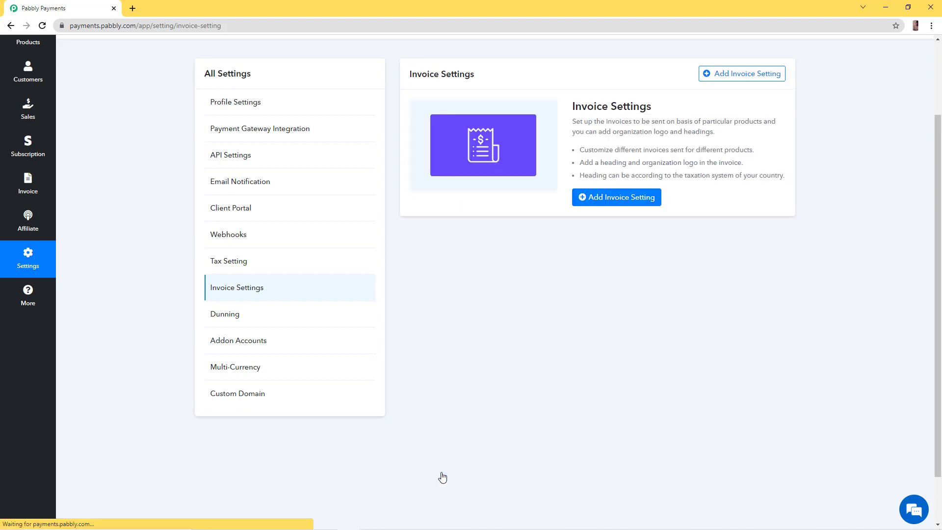
scroll(541, 396, "up", 2)
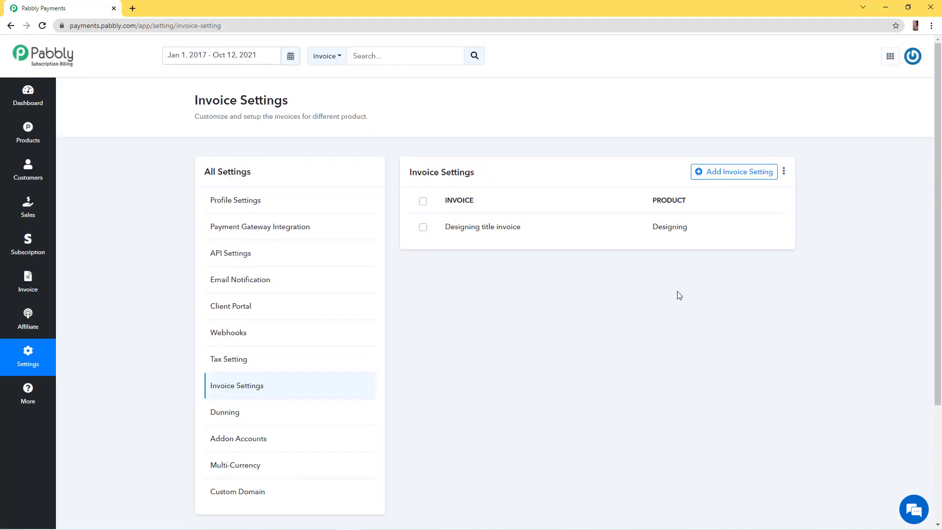
Step: Open the checkout page for the Weekly plan of the Designing product
left_click(48, 130)
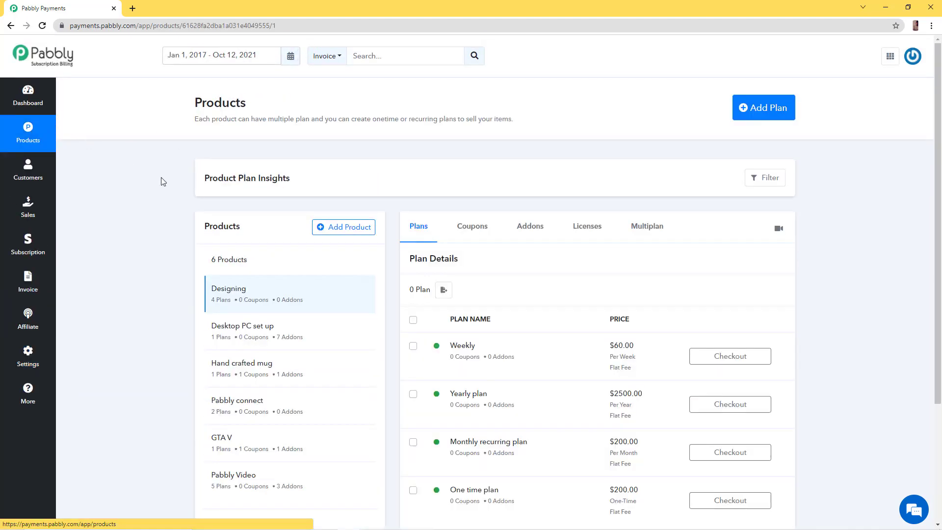
scroll(425, 276, "down", 1)
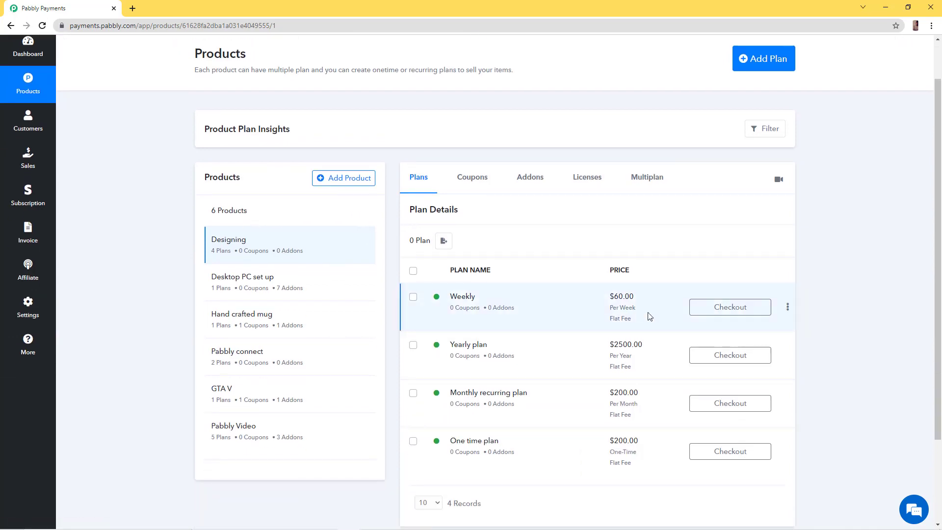
left_click(703, 310)
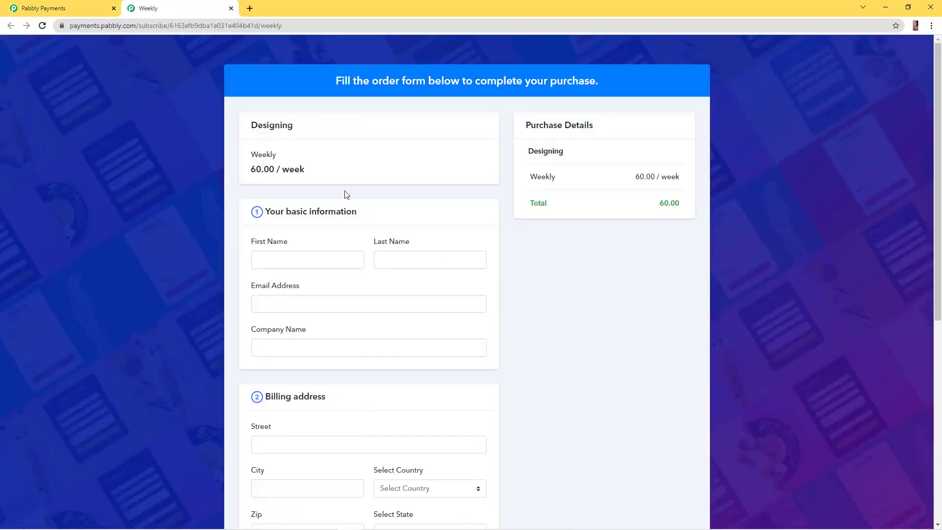
Step: Fill in the customer's first name, last name and email address on the Weekly plan order form
left_click(309, 260)
left_click(311, 283)
left_click(401, 259)
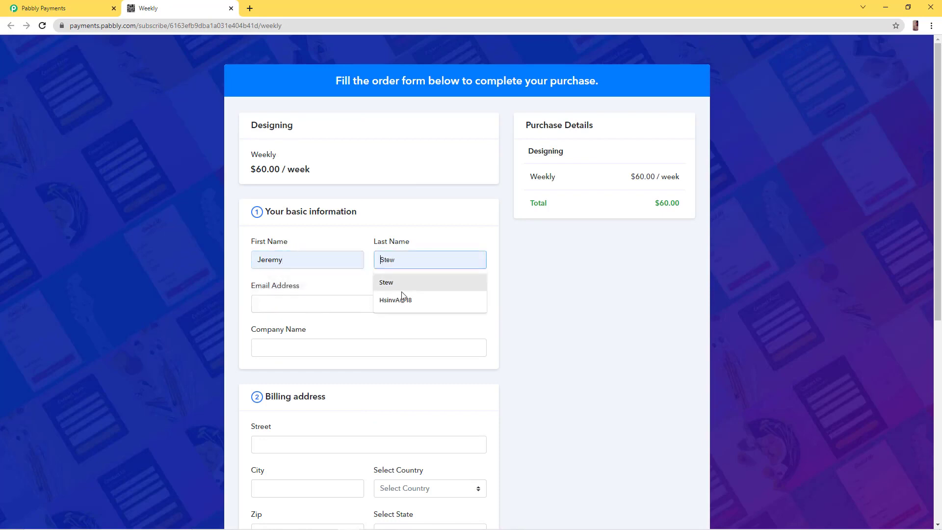
left_click(387, 283)
left_click(309, 303)
left_click(316, 343)
Step: Pay with the Test Card option using the test card number, complete the checkout, and decline saving the card in the browser
scroll(316, 343, "down", 5)
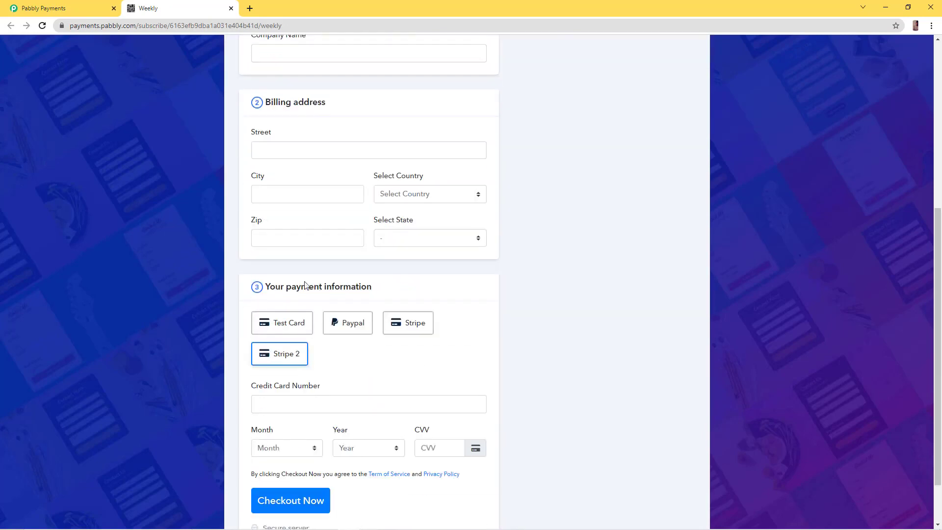
scroll(290, 380, "up", 4)
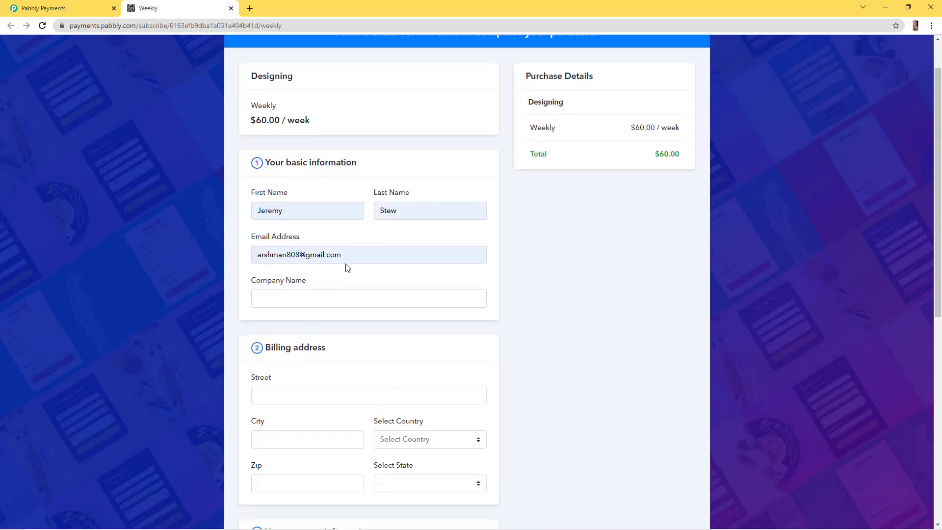
scroll(346, 268, "down", 3)
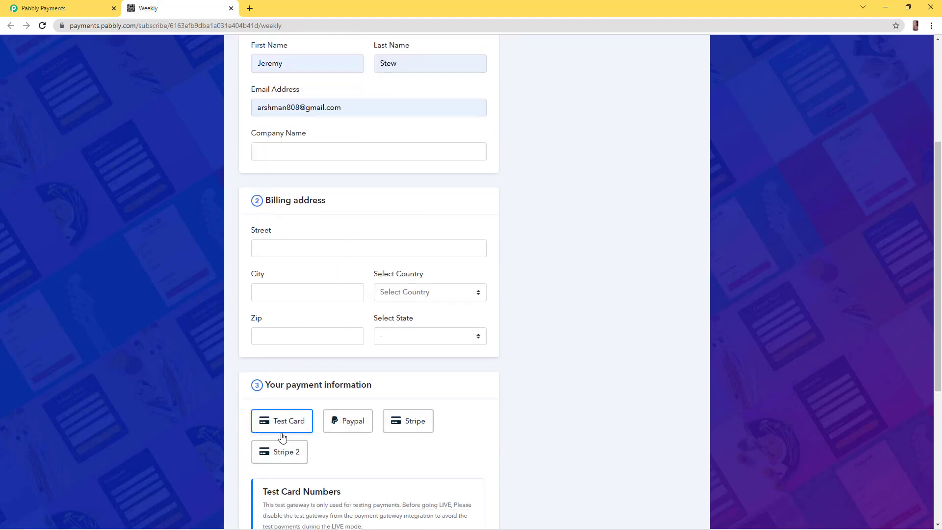
scroll(290, 425, "down", 3)
left_click(293, 399)
scroll(293, 399, "down", 2)
left_click(280, 439)
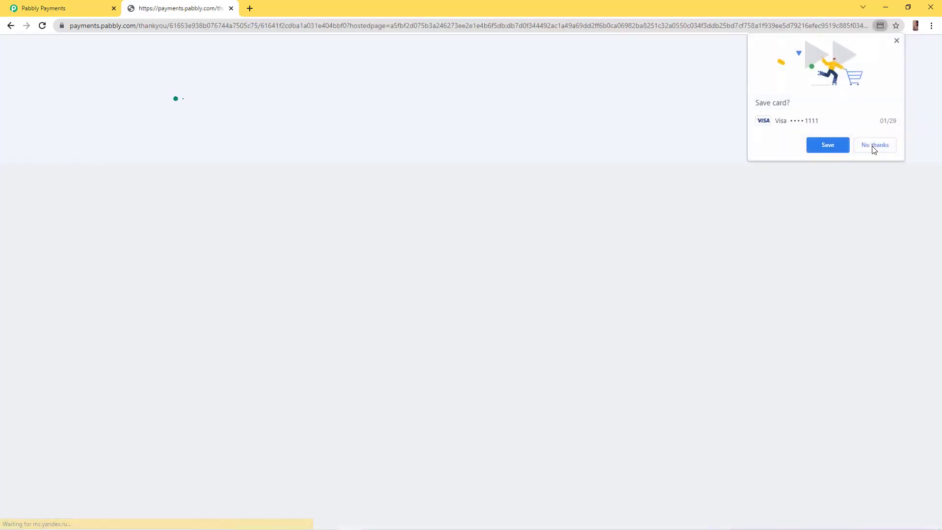
left_click(873, 147)
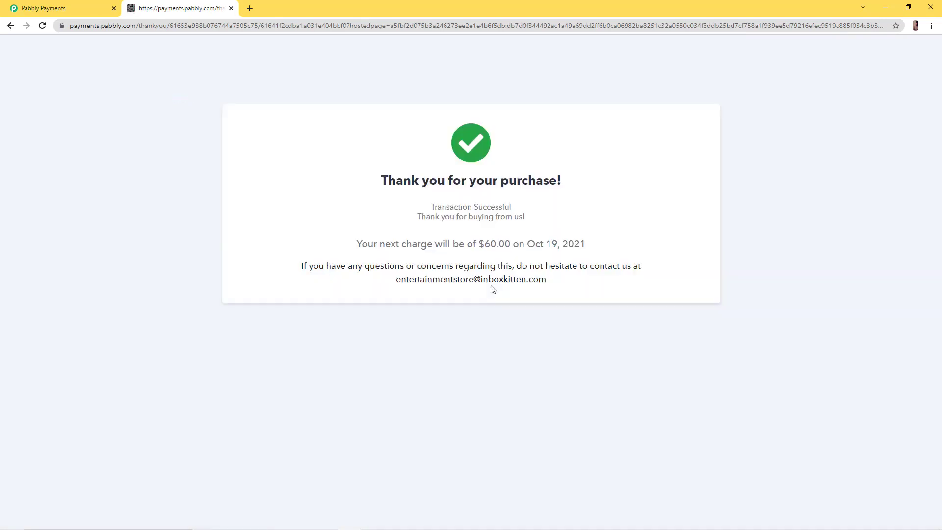
Step: Open the newest Designing Weekly plan invoice and examine its logo, heading and number label
left_click(49, 8)
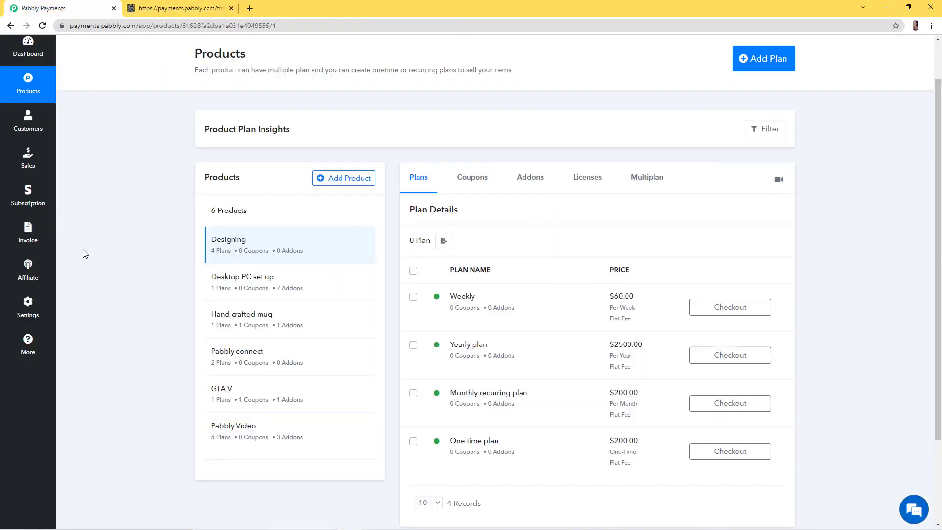
left_click(46, 243)
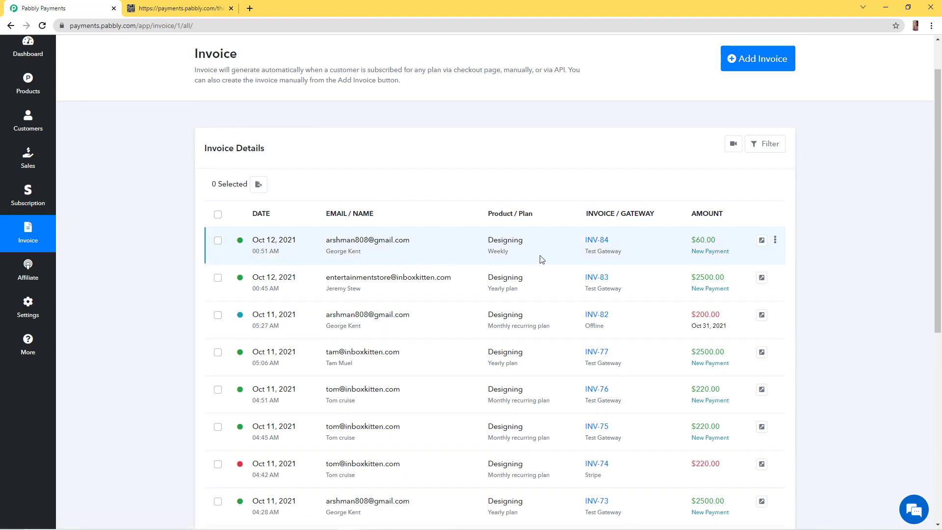
left_click(597, 244)
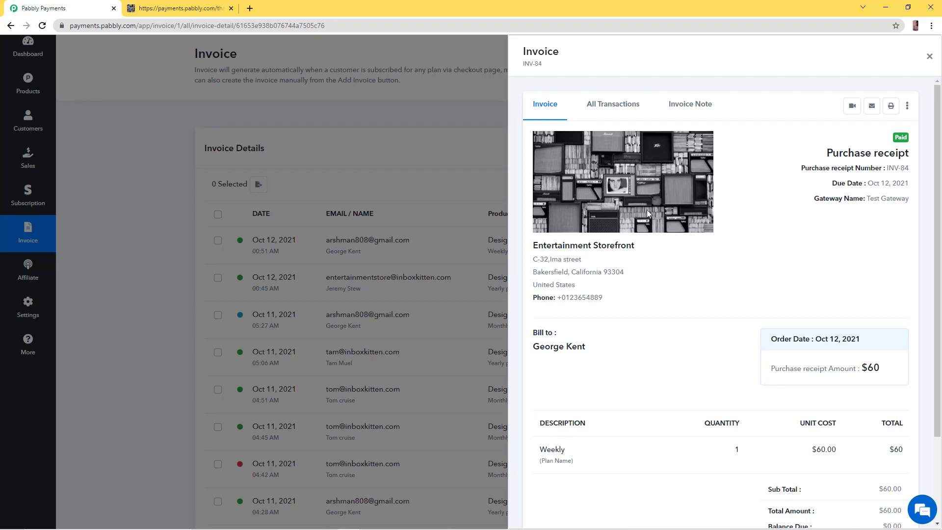
triple_click(829, 157)
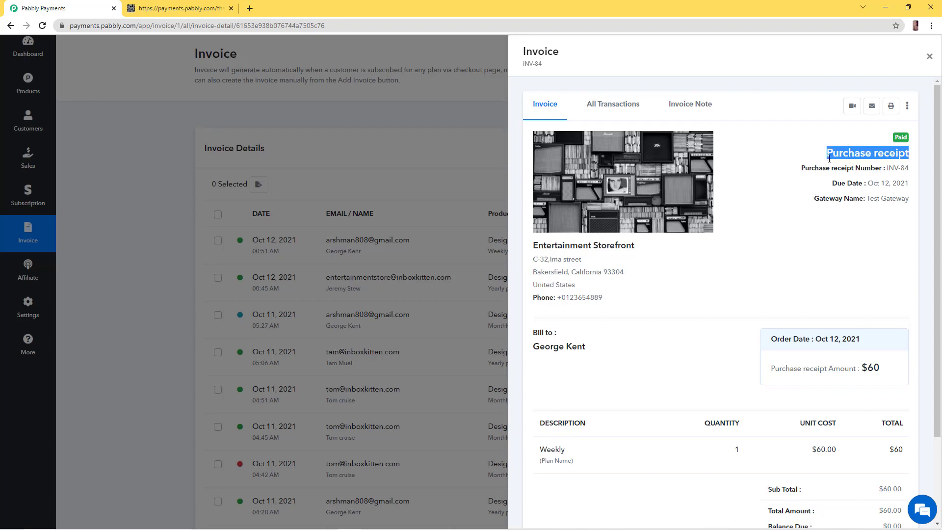
triple_click(852, 170)
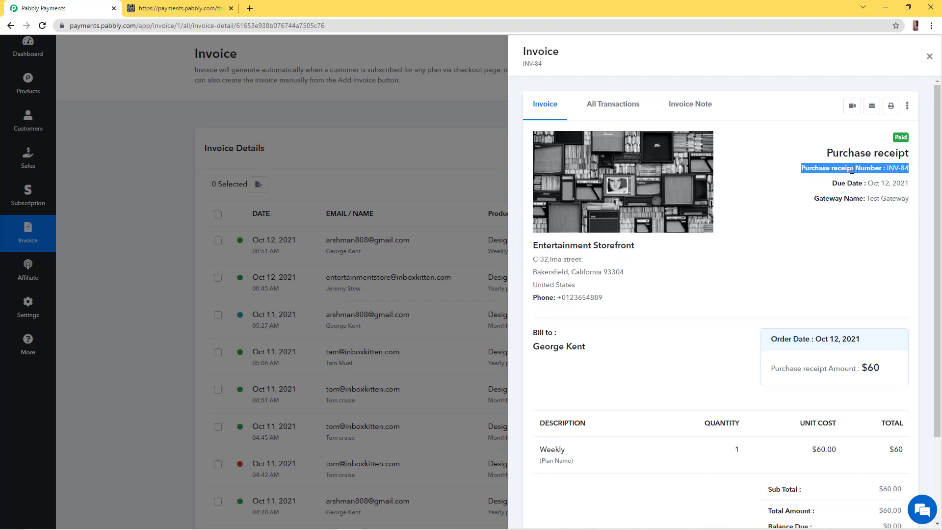
Step: Examine the notes section and the customized header of the Designing Weekly plan invoice, and close the invoice
left_click(861, 169)
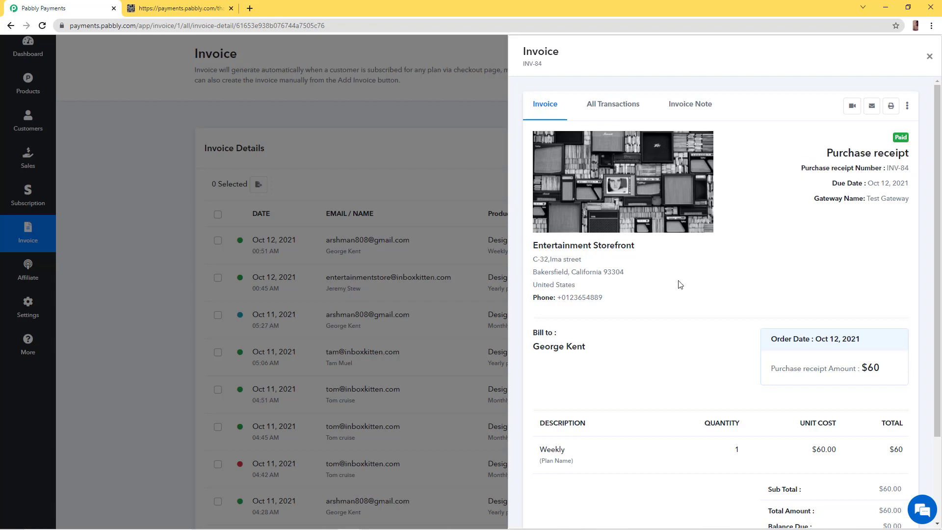
scroll(684, 283, "down", 2)
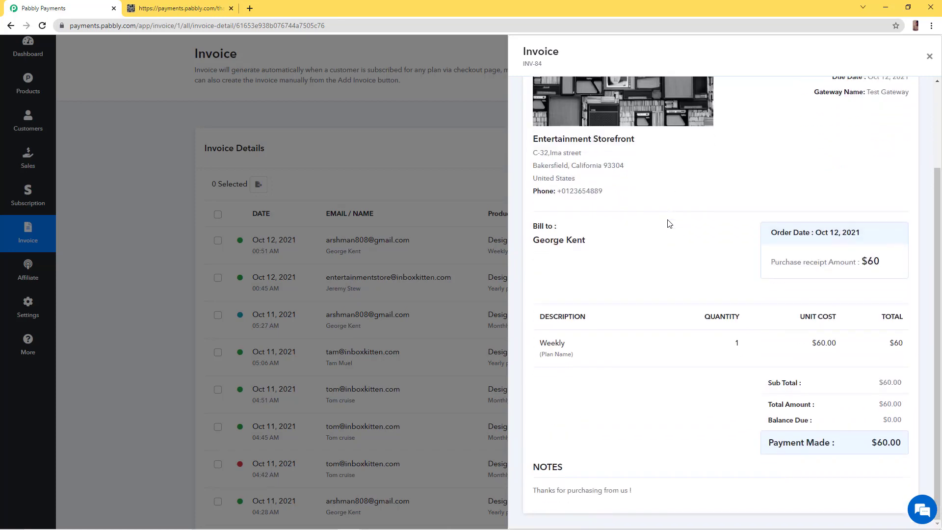
left_click_drag(650, 490, 536, 492)
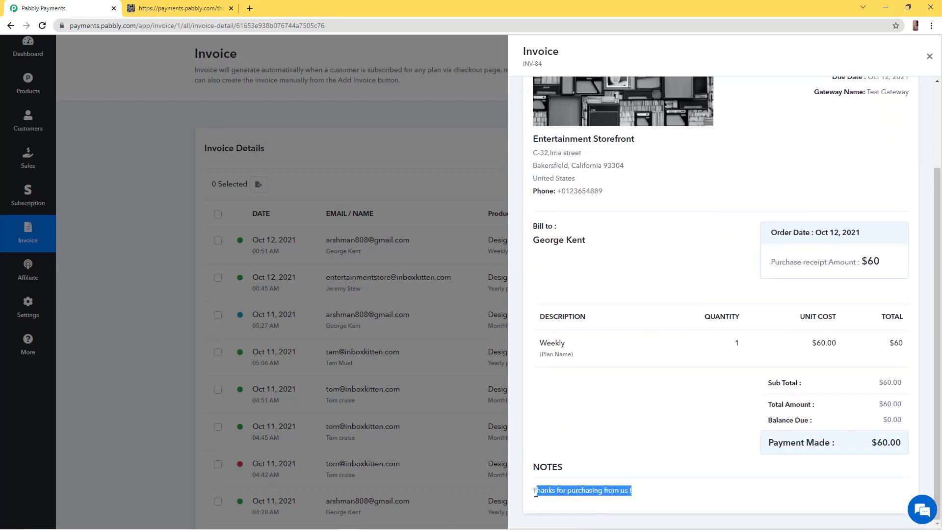
left_click(534, 492)
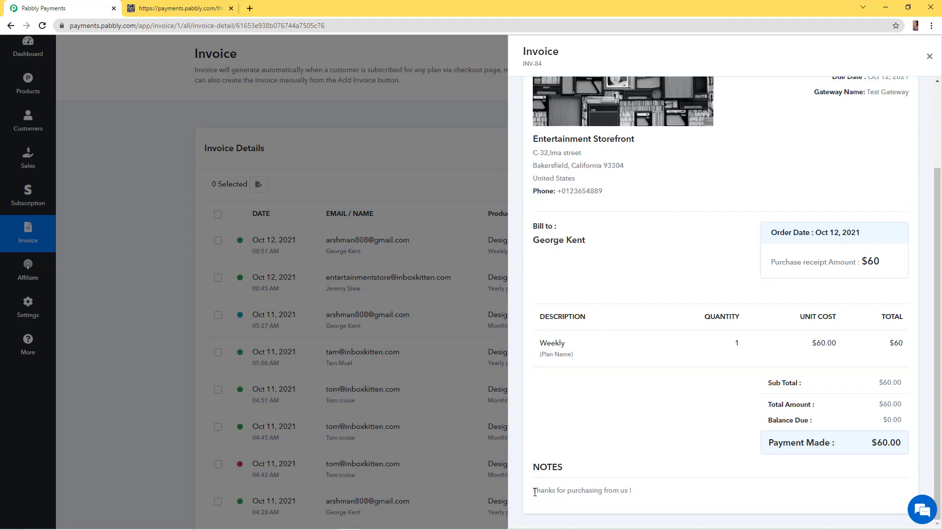
triple_click(567, 491)
scroll(563, 327, "up", 3)
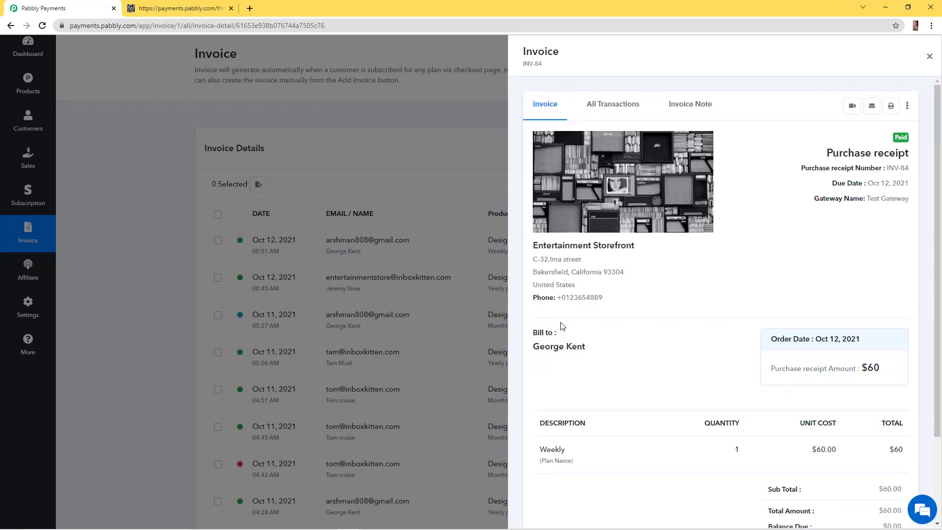
scroll(563, 326, "down", 3)
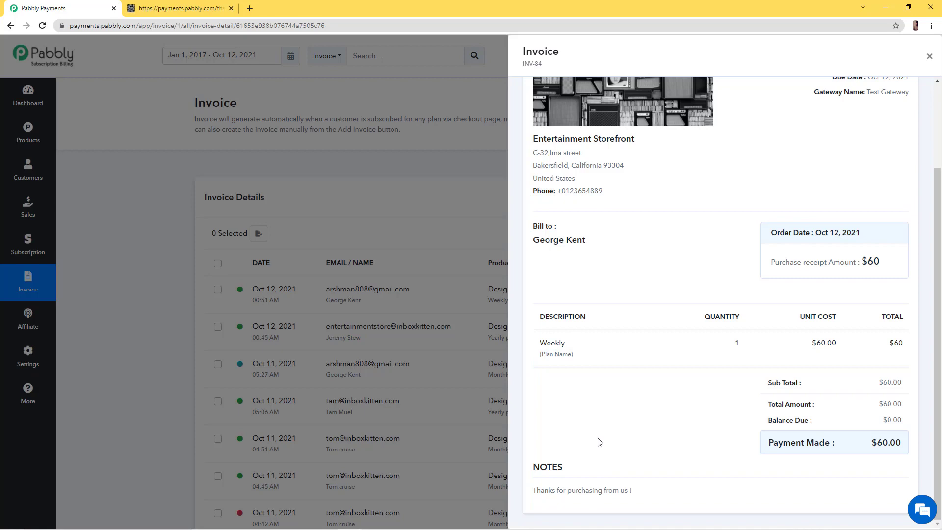
left_click(438, 390)
Step: Open the Pabbly Video Monthly Plan invoice from the invoice list and examine its heading and number label
scroll(448, 325, "down", 10)
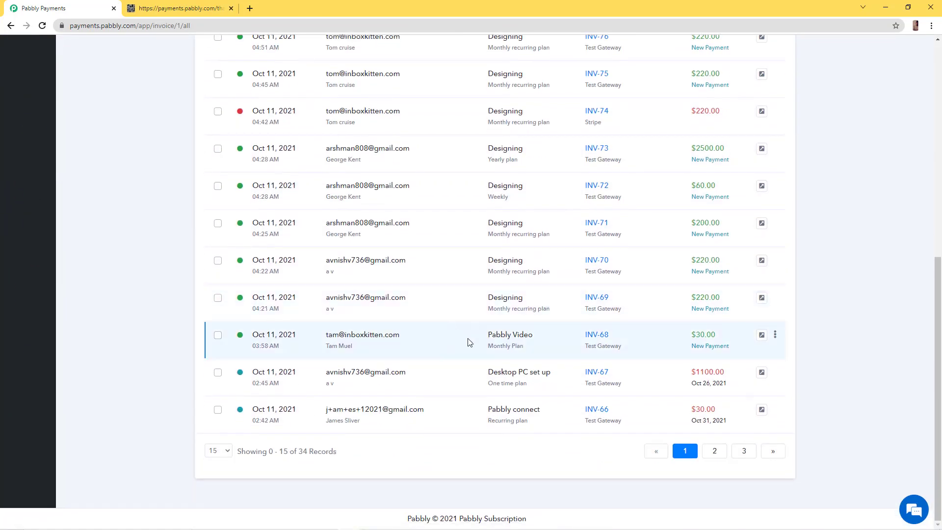
left_click(591, 337)
scroll(659, 285, "down", 1)
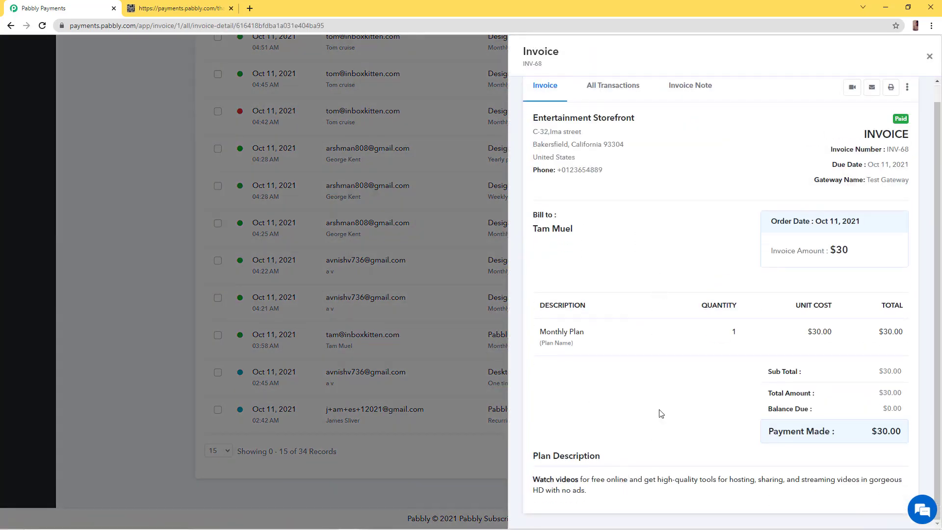
triple_click(891, 148)
left_click(892, 149)
Step: Submit the invoice note "This was your last payment. Thanks for shopping with us. :)" with the option to add it on the invoice enabled
left_click(672, 91)
left_click(727, 224)
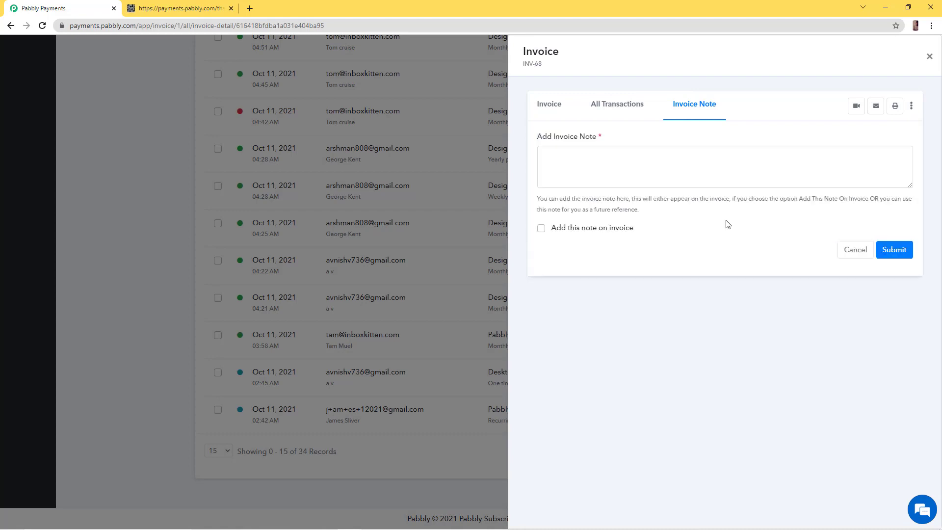
left_click(668, 179)
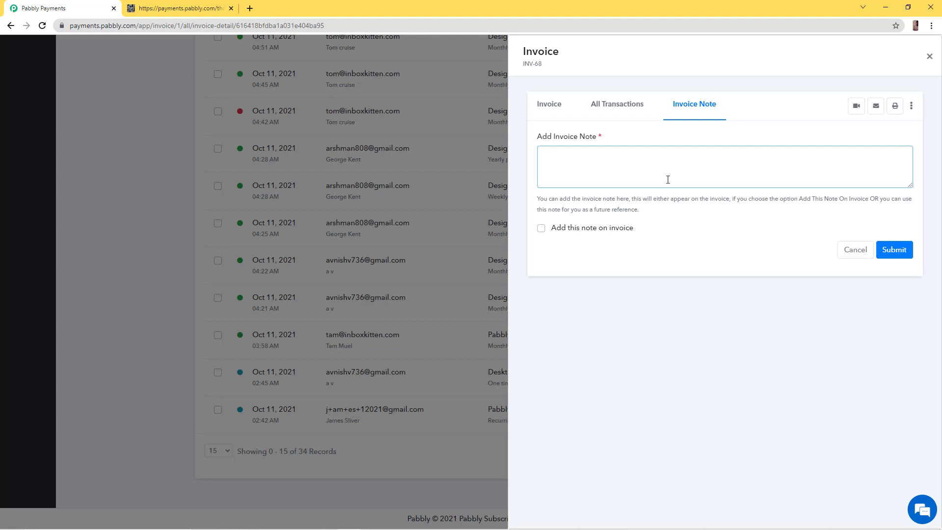
type("This was your last payment. Thanks f")
type("or shopping with s")
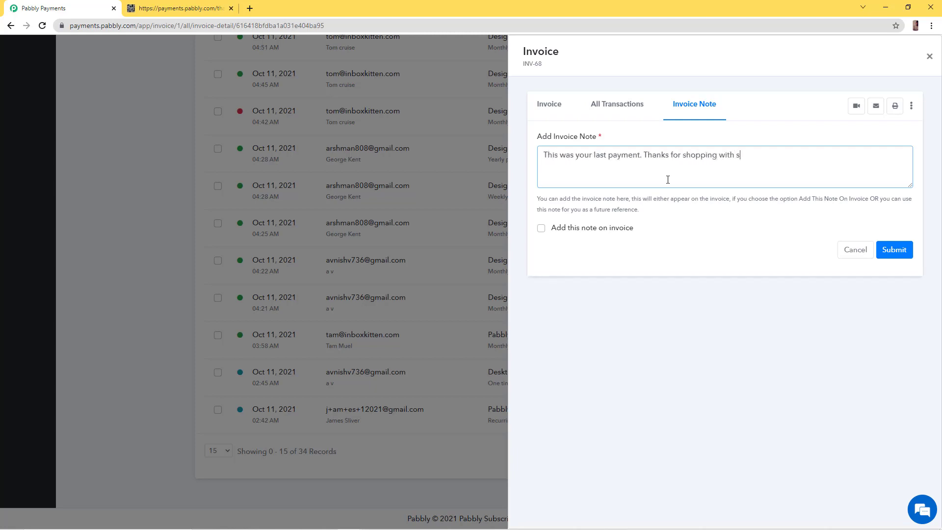
left_click(542, 228)
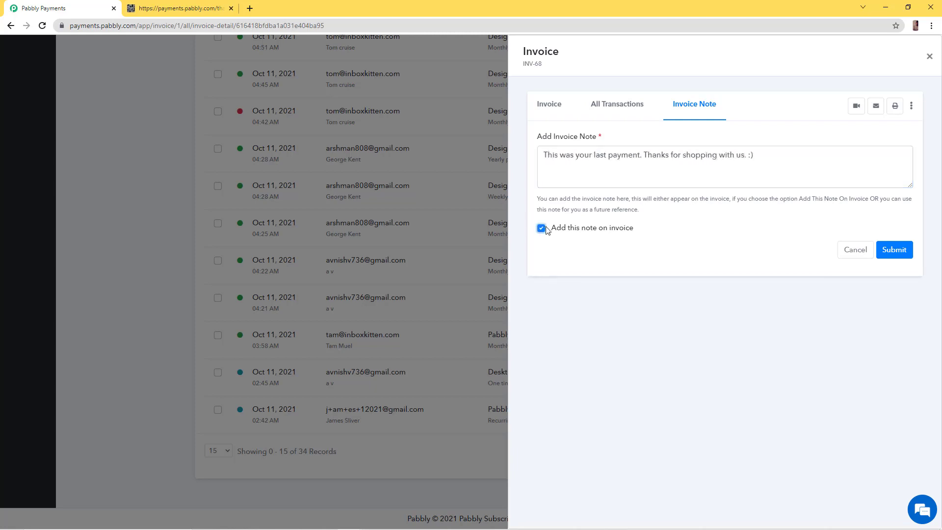
left_click(582, 231)
left_click(894, 250)
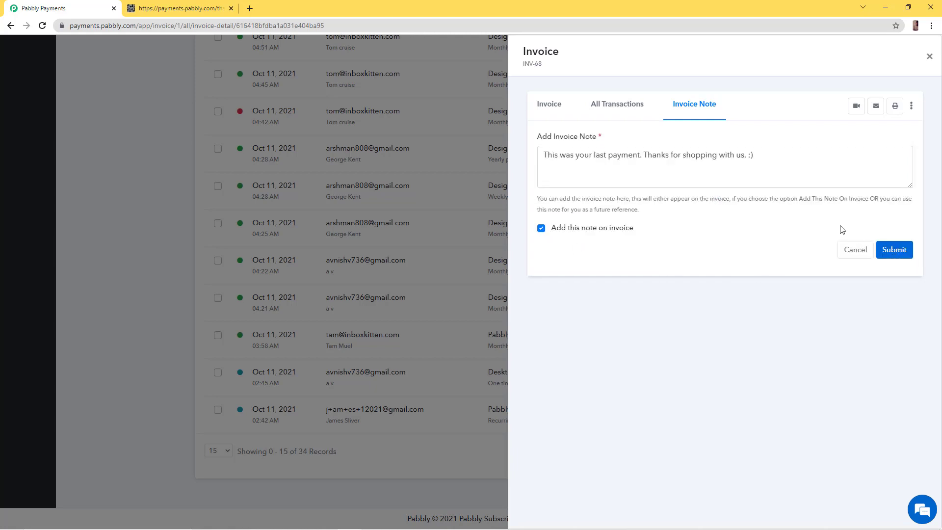
left_click(891, 249)
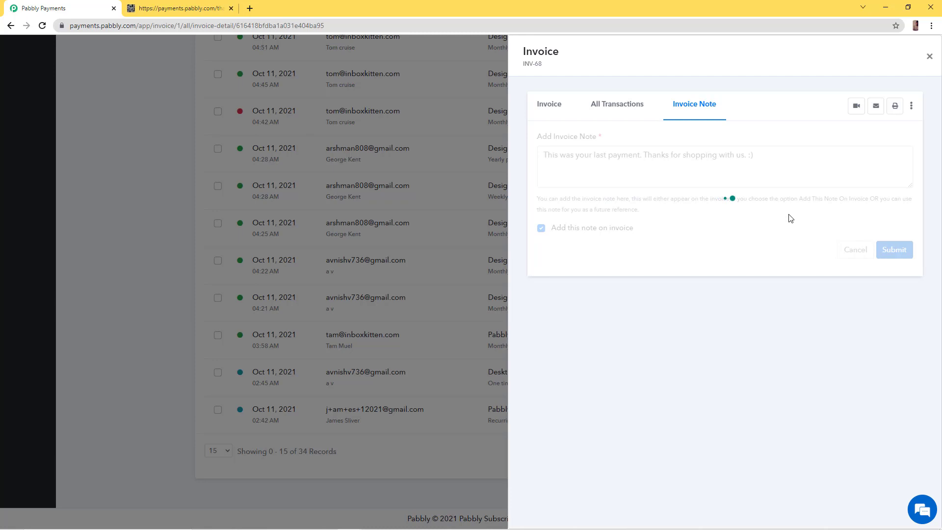
Step: Check the notes section of the Pabbly Video Monthly Plan invoice for the added note, and close the invoice
left_click(571, 117)
scroll(682, 264, "down", 1)
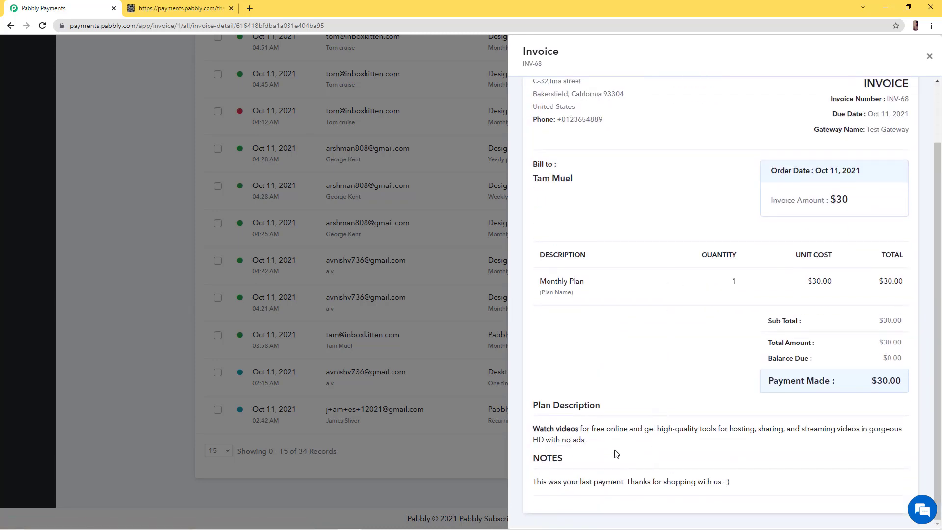
triple_click(576, 481)
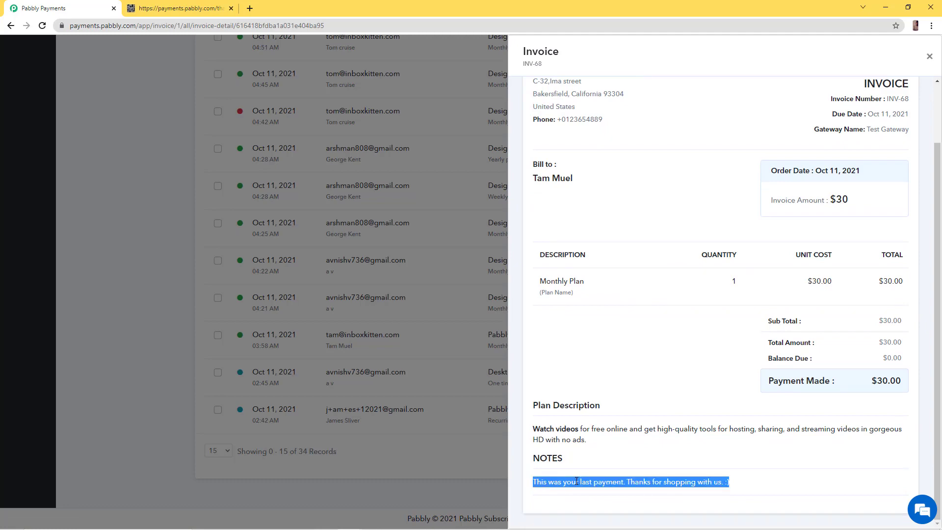
left_click(442, 425)
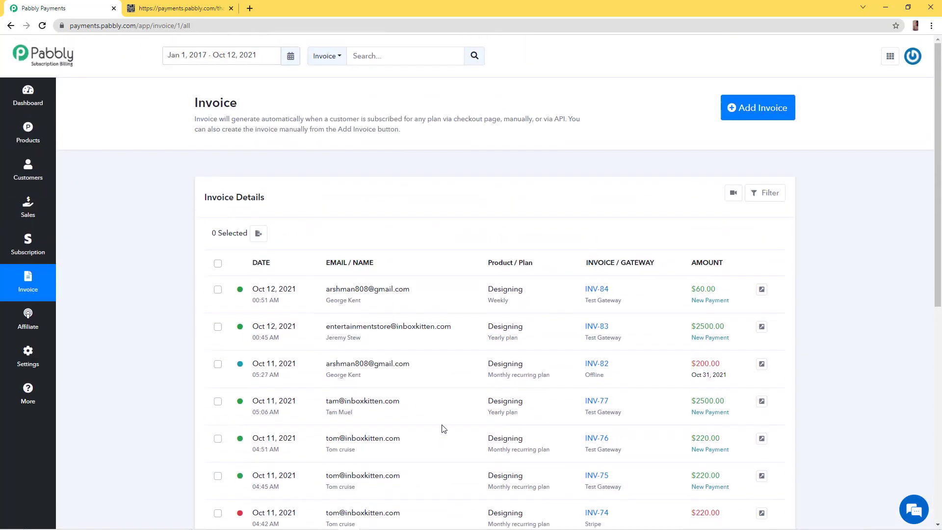
Step: Reopen the newest Designing Weekly plan invoice, review its note, and close it
left_click(599, 290)
scroll(673, 294, "down", 2)
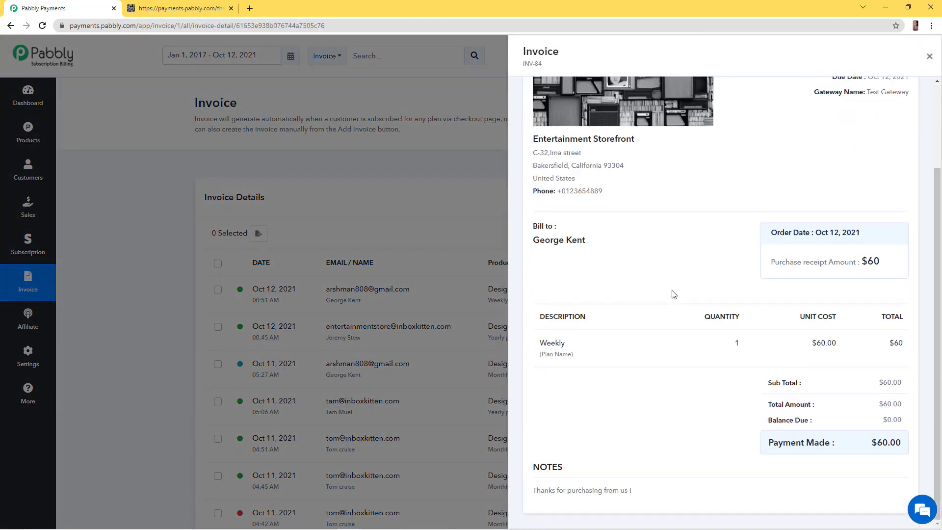
left_click(429, 304)
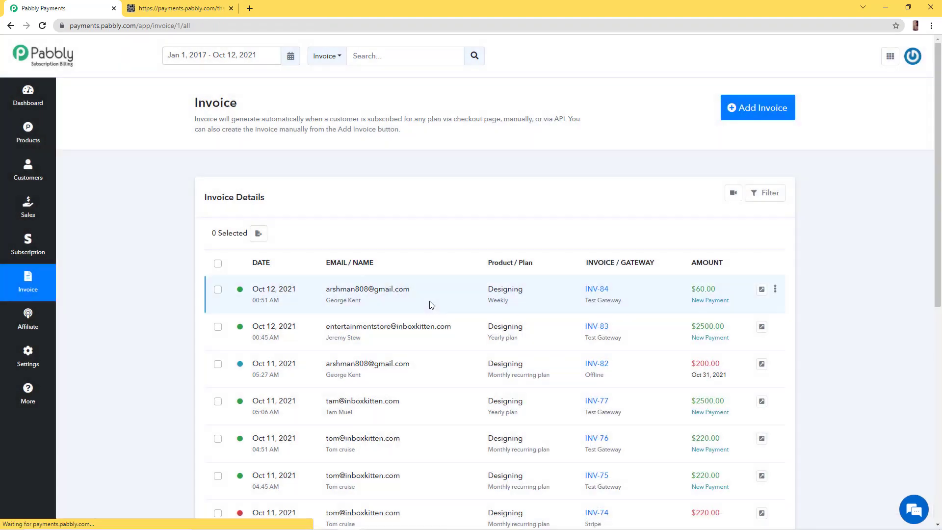
Step: Open the Invoice Settings page and start a new invoice setting
left_click(49, 350)
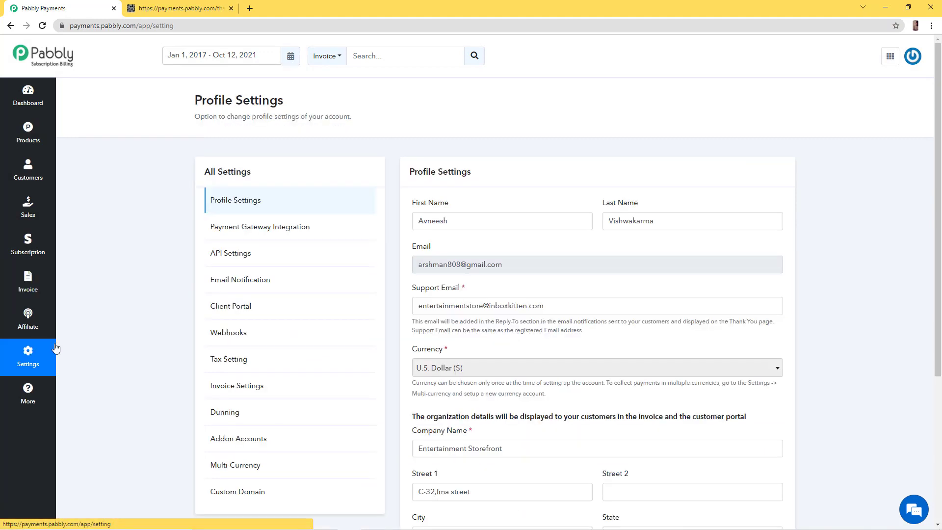
left_click(236, 361)
left_click(274, 390)
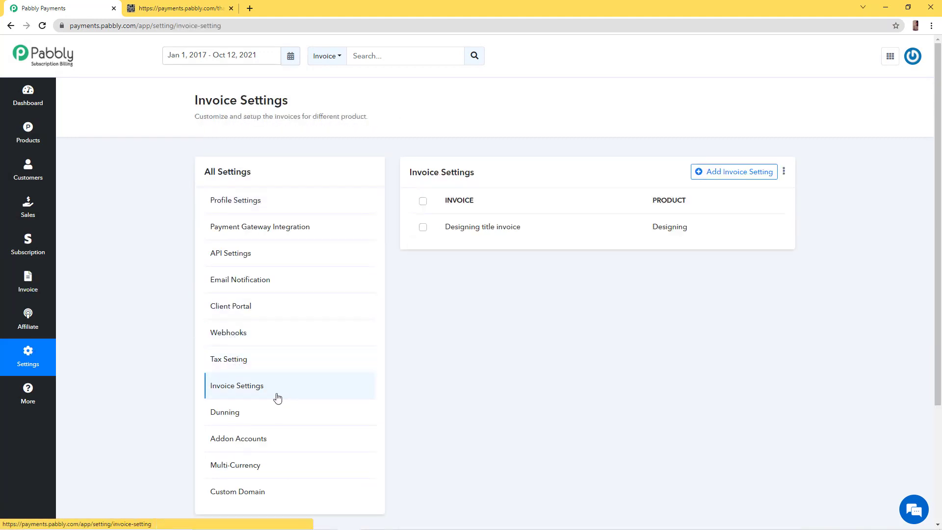
left_click(719, 176)
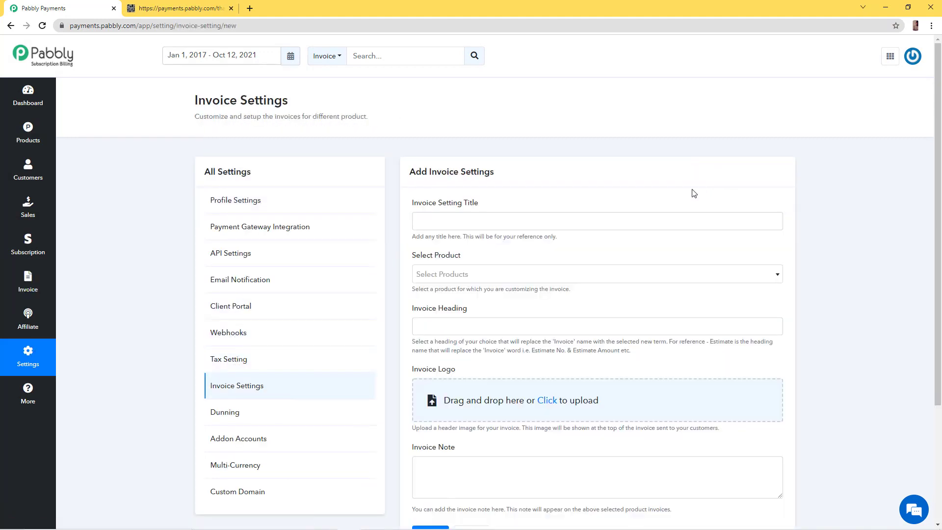